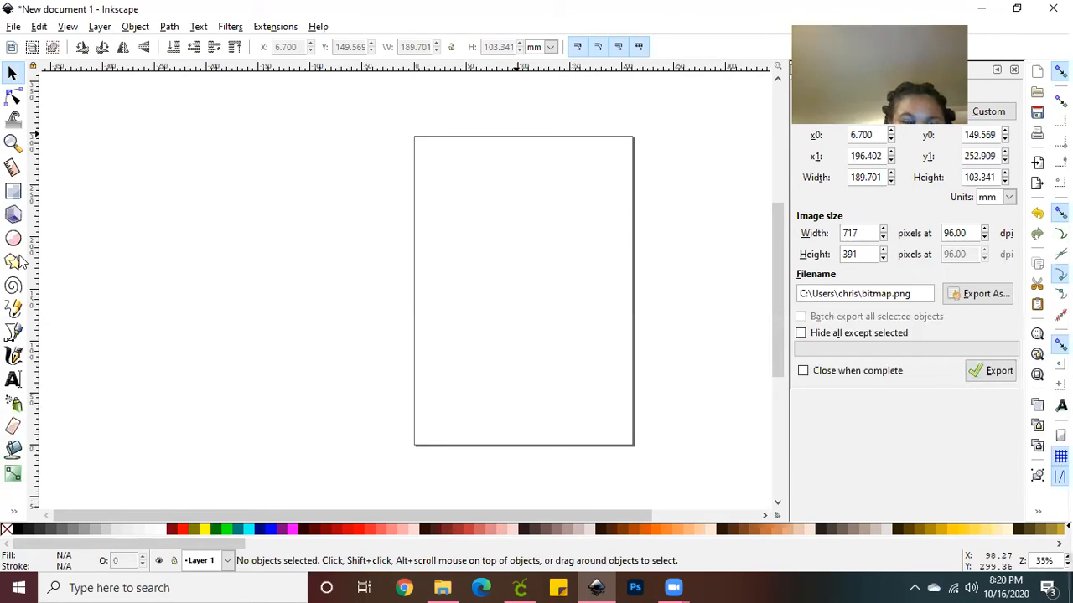
Create a flowed text frame across the upper half of the page and enter the first name in capitals
left_click(13, 378)
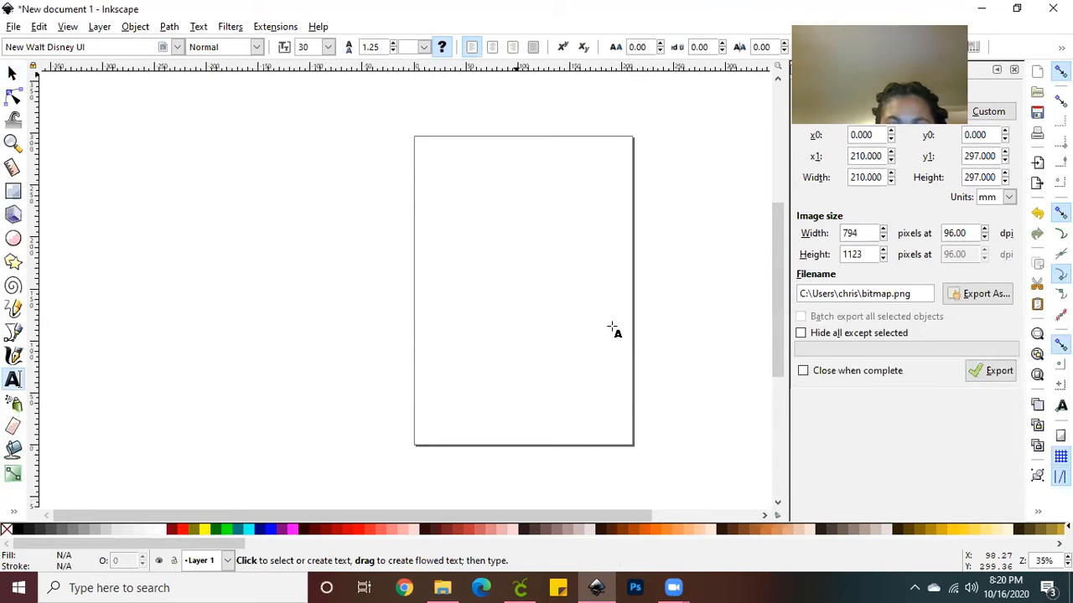
mouse_move(432, 206)
left_mouse_down()
mouse_move(594, 297)
mouse_move(612, 326)
left_mouse_up()
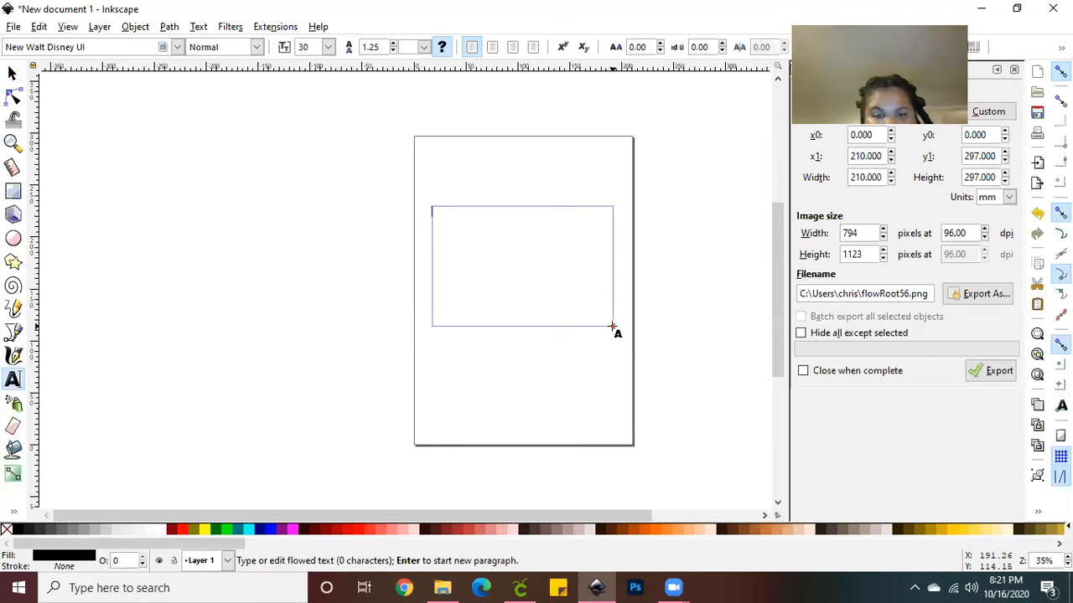
type("CHRI")
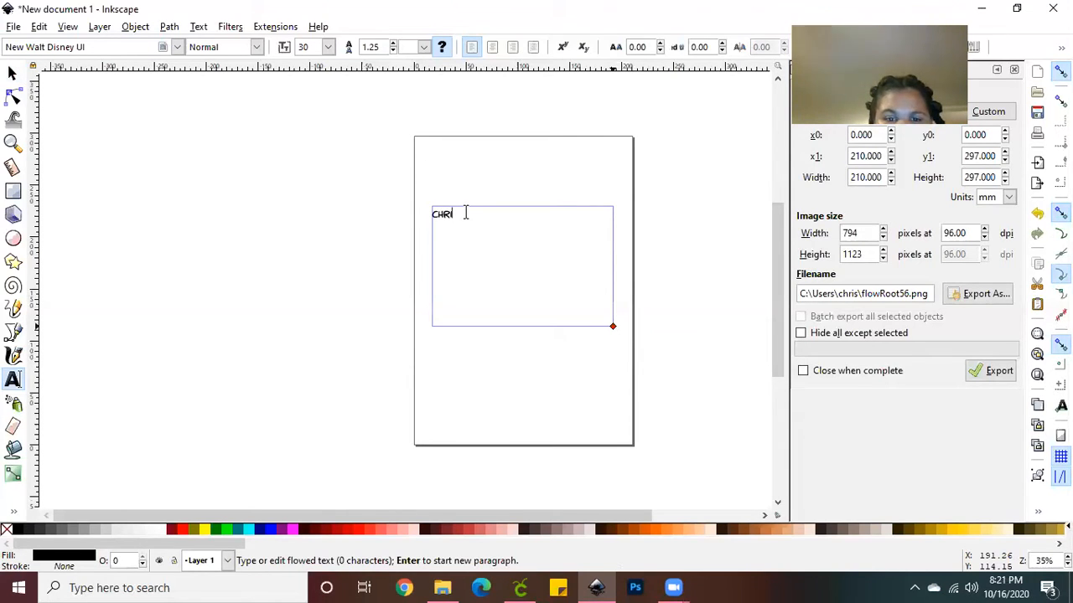
type("STINA")
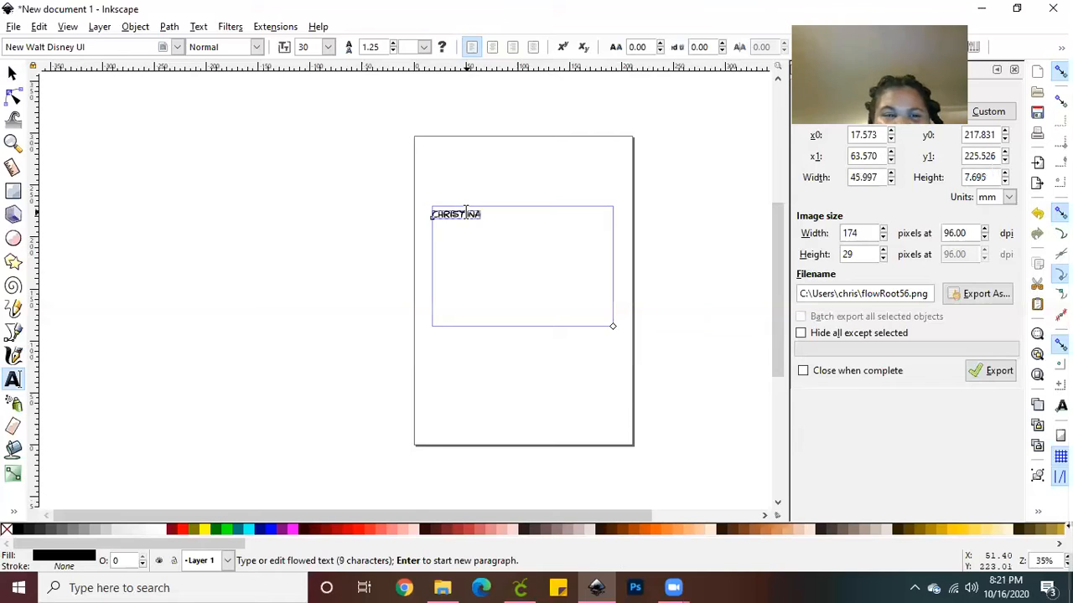
Set all of the name text to the Pepper Hands font at size 100
key("ctrl+a")
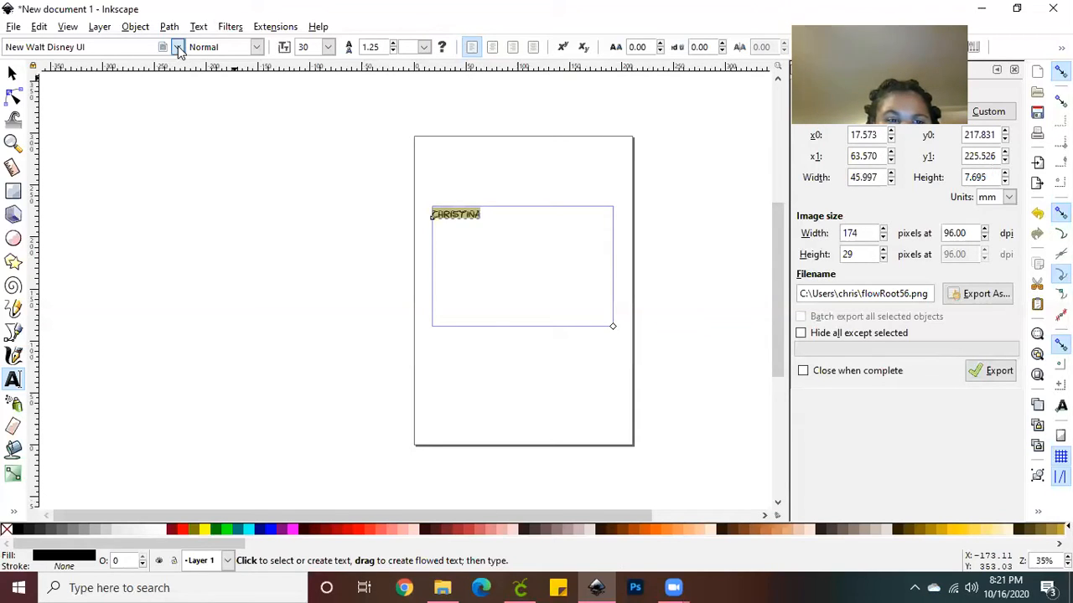
left_click(177, 47)
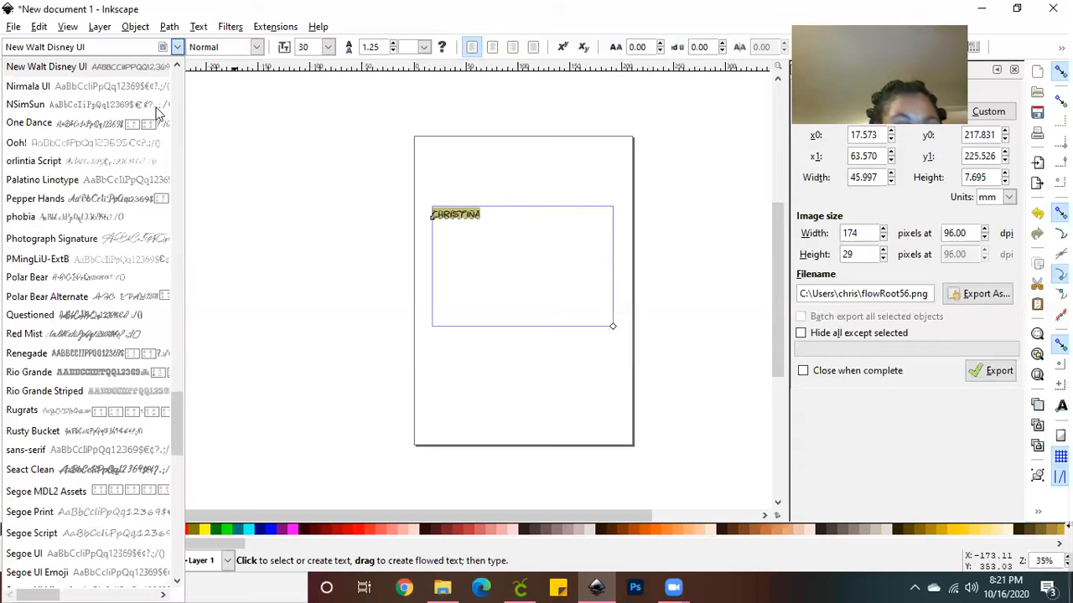
left_click(139, 202)
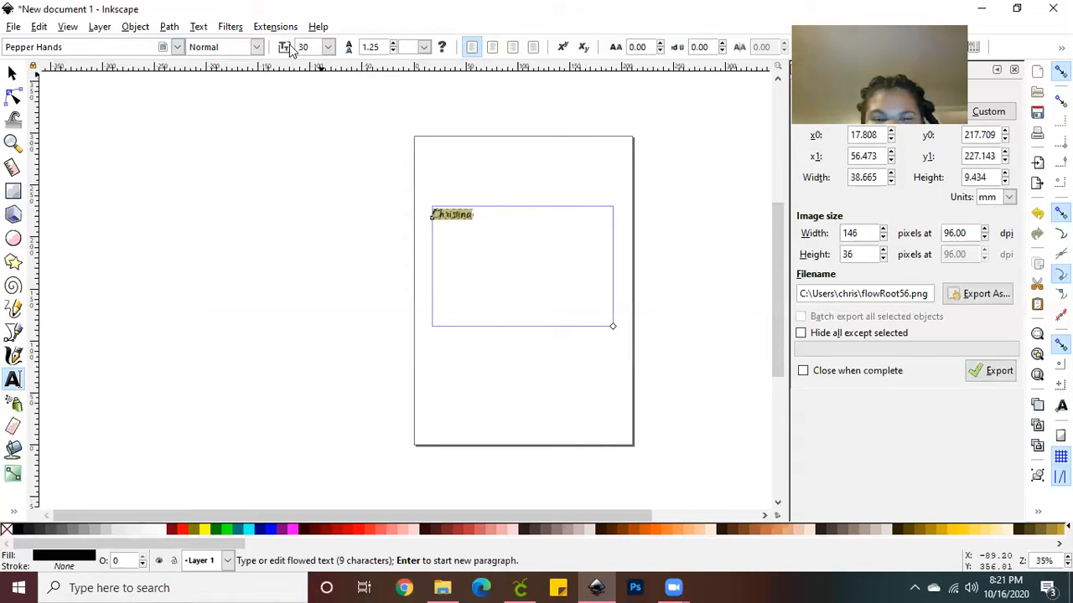
left_click_drag(311, 47, 290, 45)
type("100")
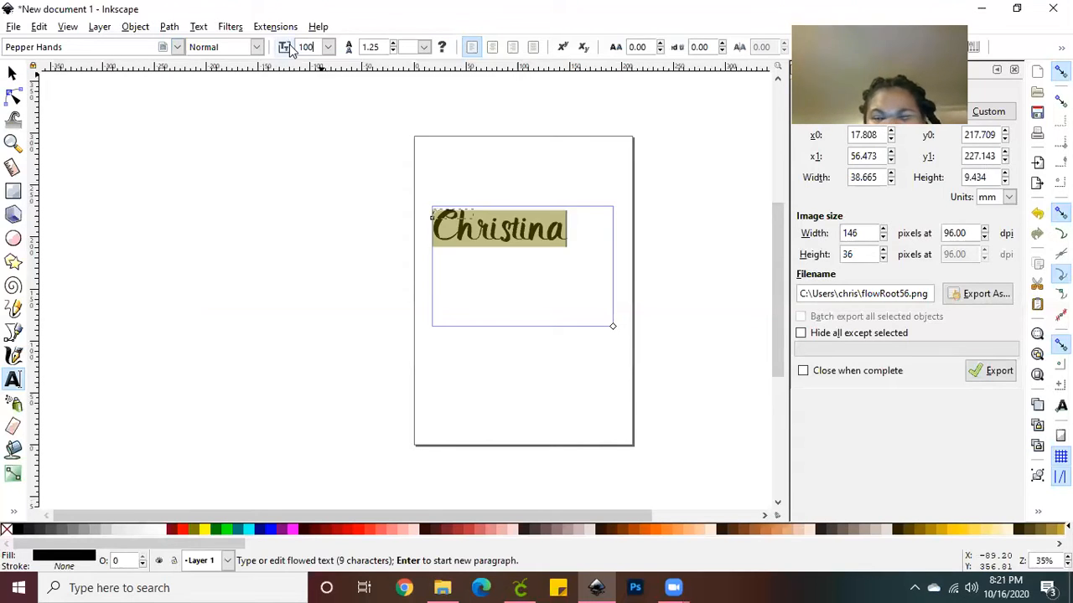
key("Return")
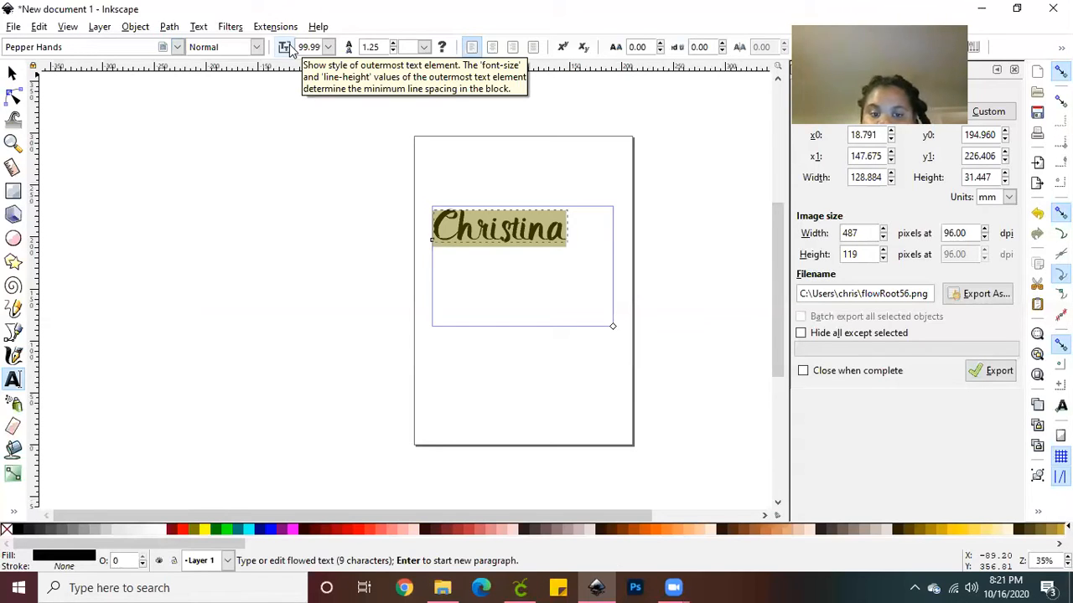
Reselect the whole name text, browse the installed fonts and change its font to Seact Clean
left_click(163, 51)
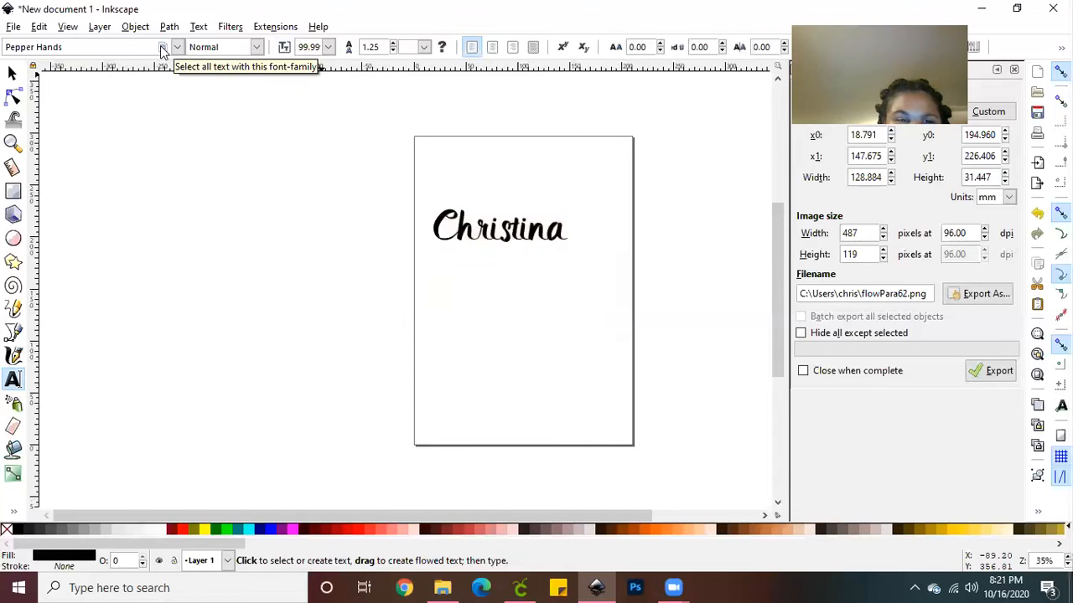
double_click(523, 231)
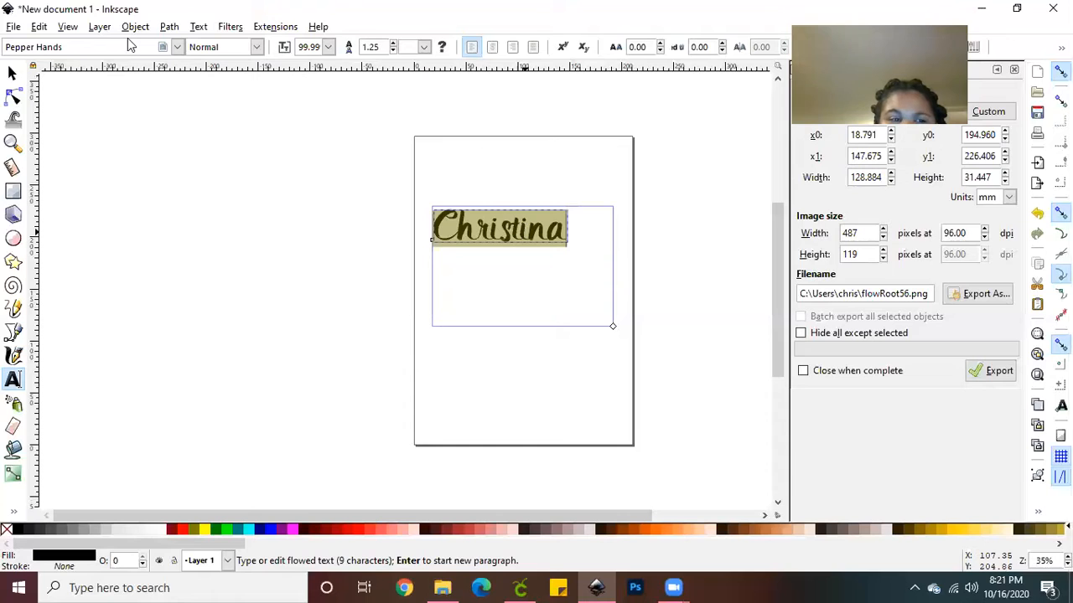
left_click(177, 48)
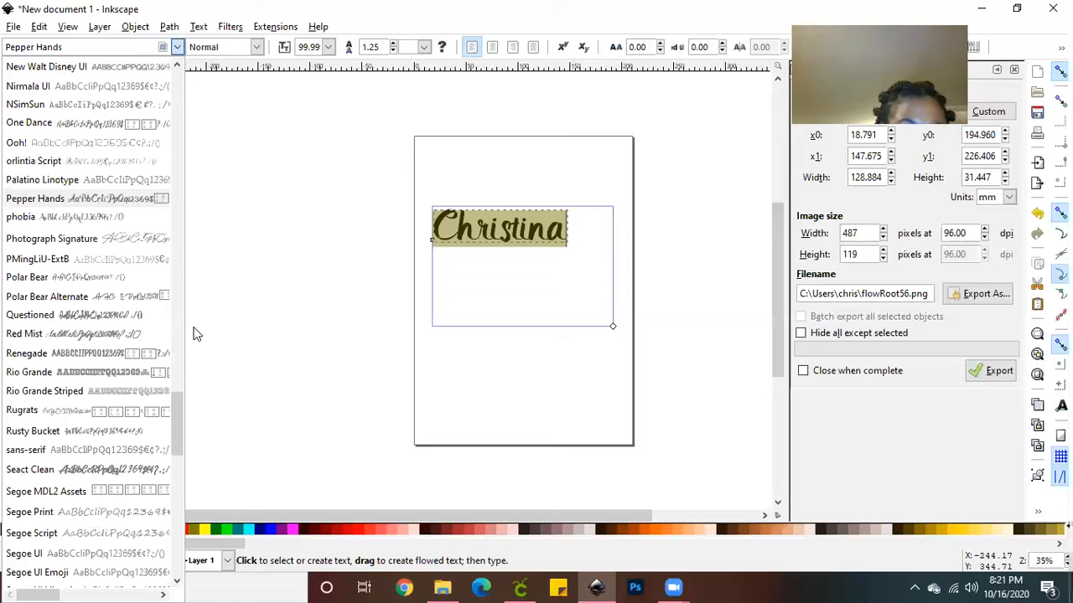
scroll(185, 404, "up", 5)
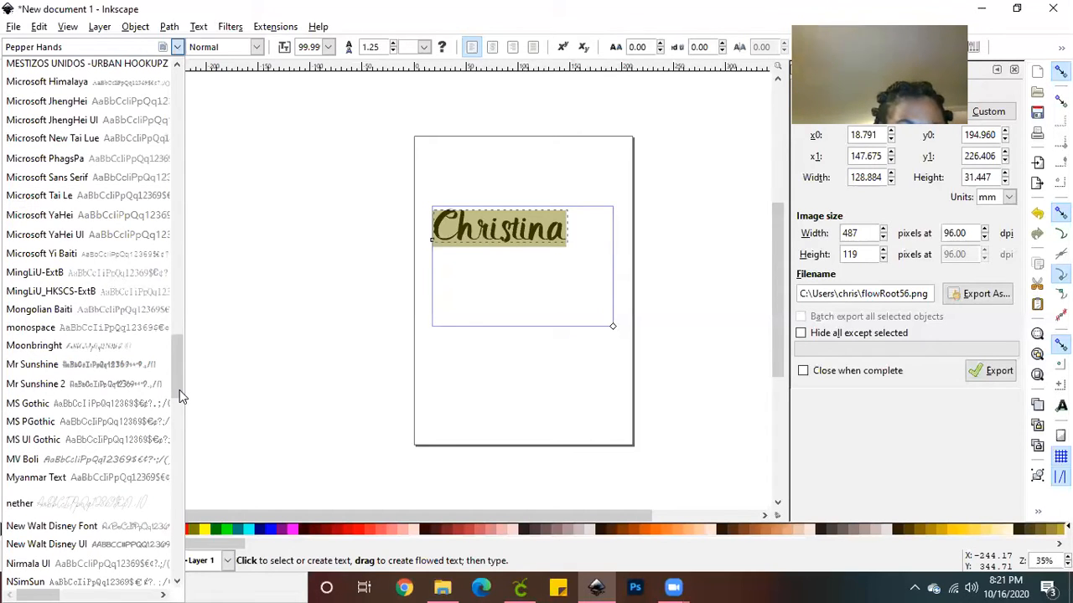
scroll(178, 427, "up", 5)
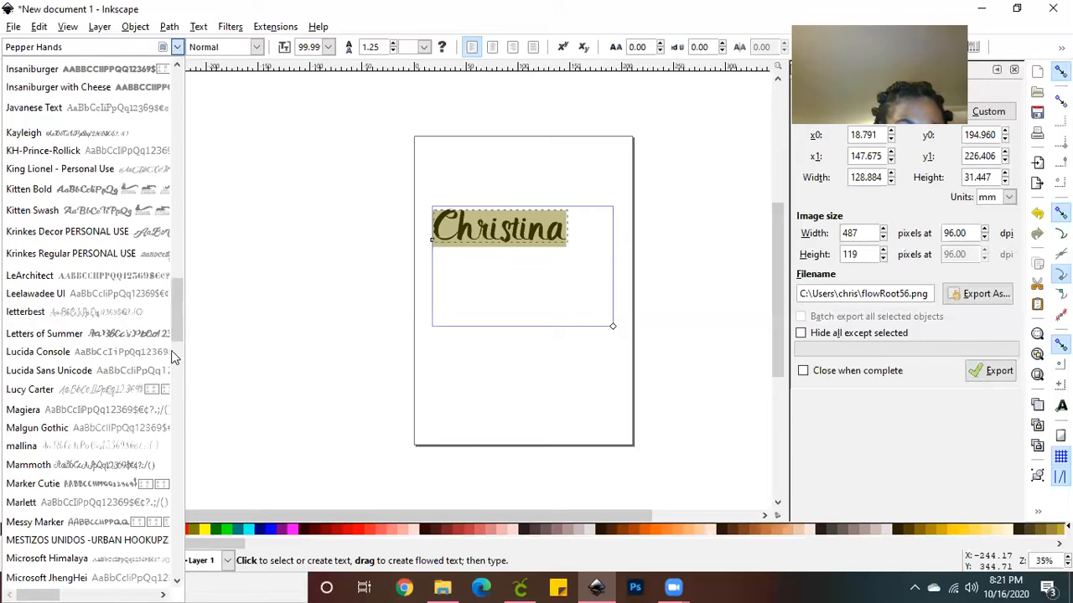
scroll(174, 323, "up", 5)
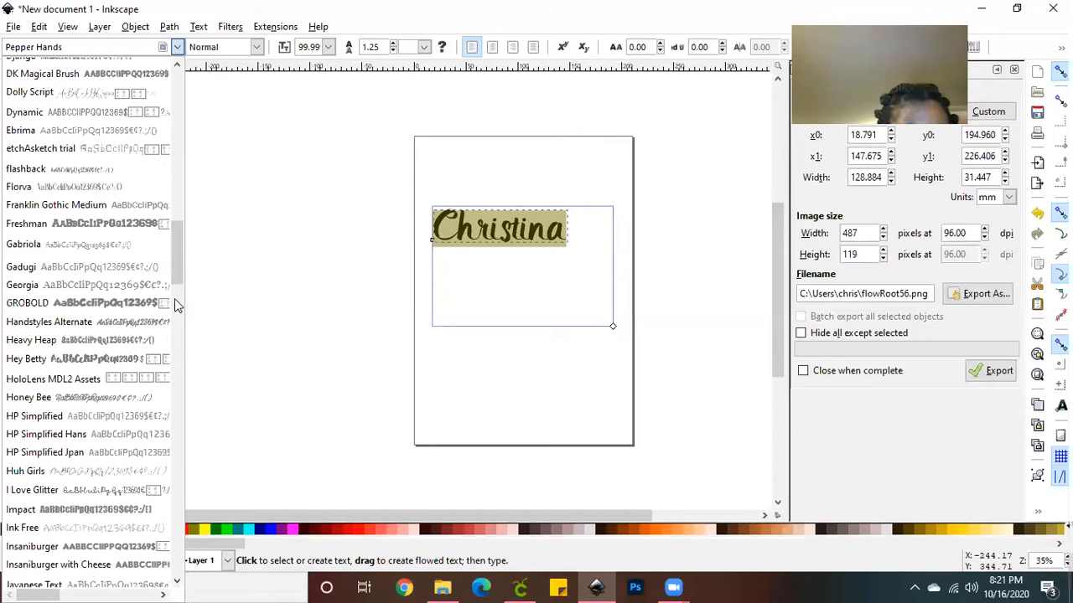
scroll(176, 262, "up", 5)
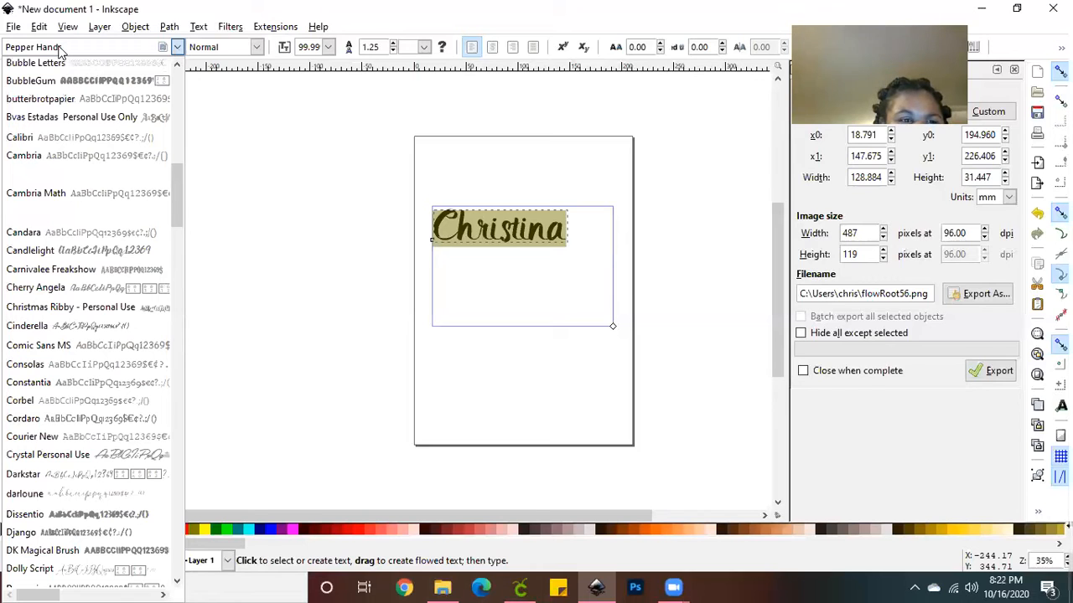
scroll(59, 52, "up", 5)
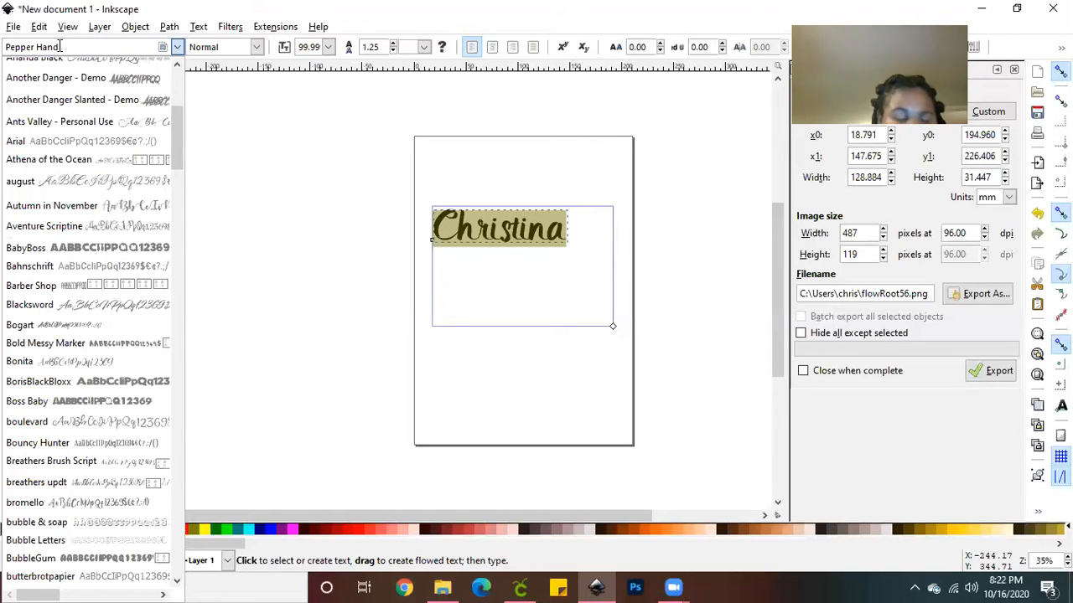
triple_click(60, 46)
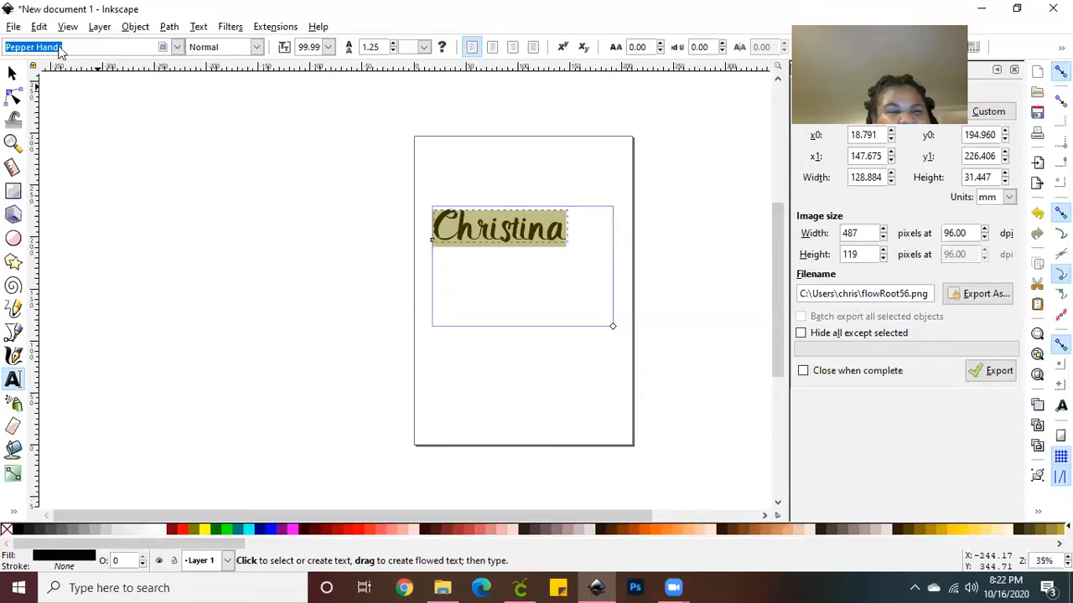
type("sea")
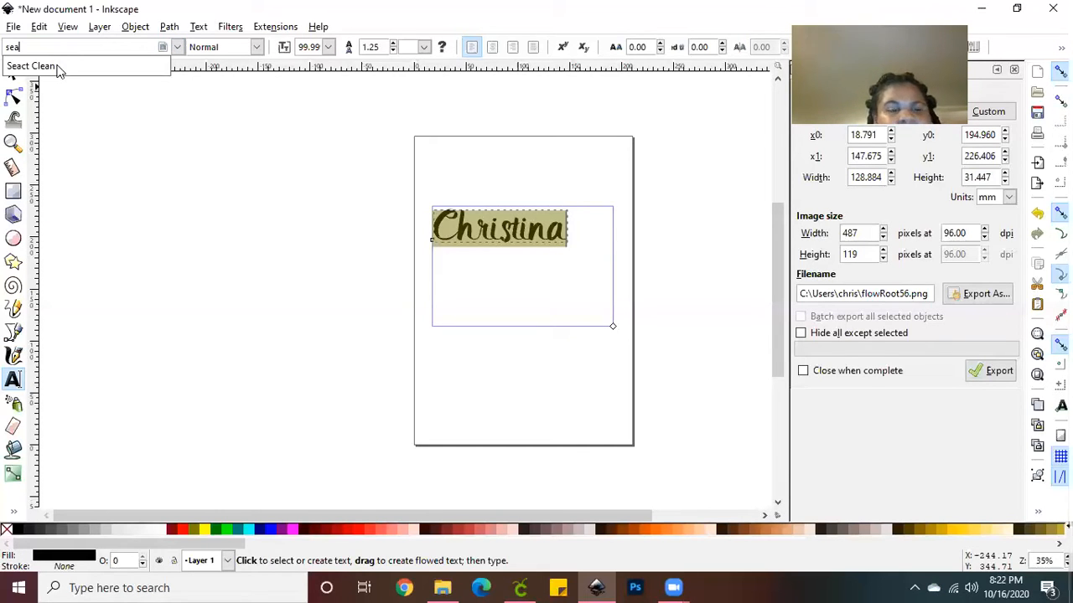
left_click(59, 67)
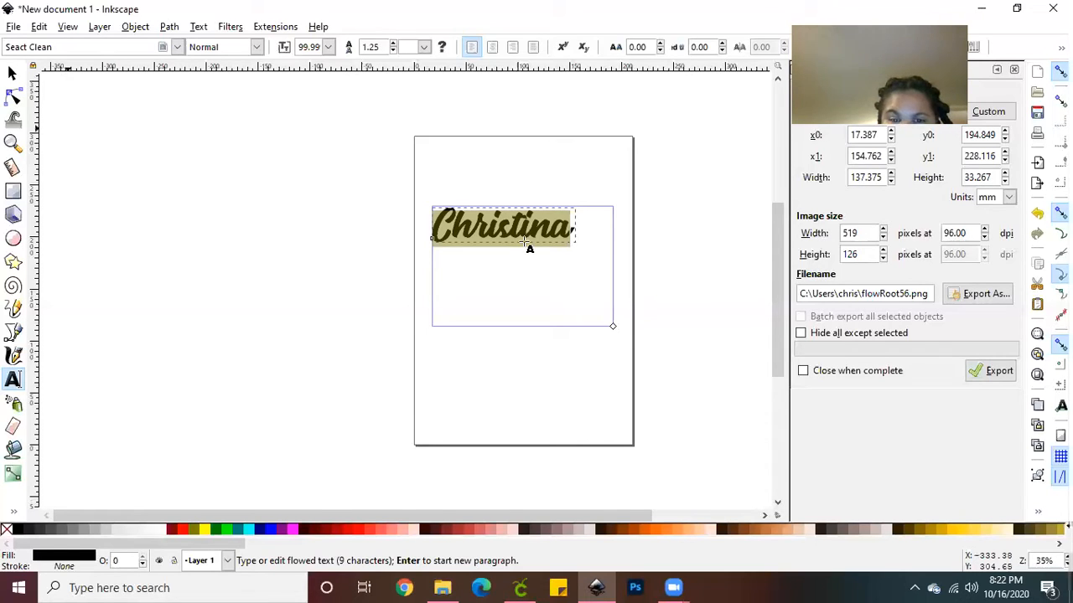
left_click(236, 193)
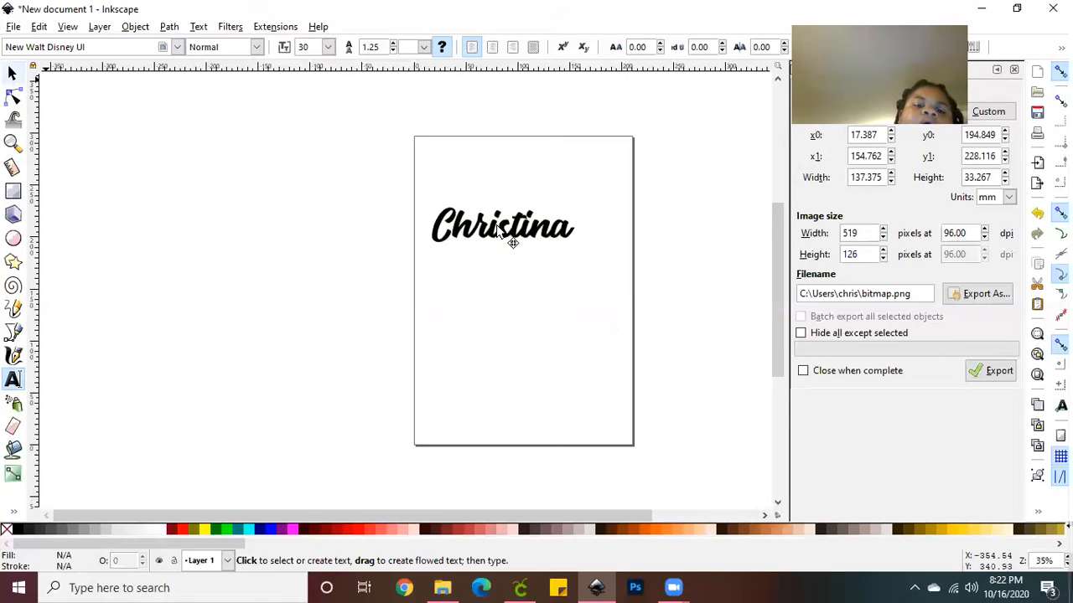
Select the name text as an object and outset it once to thicken the lettering
key("F1")
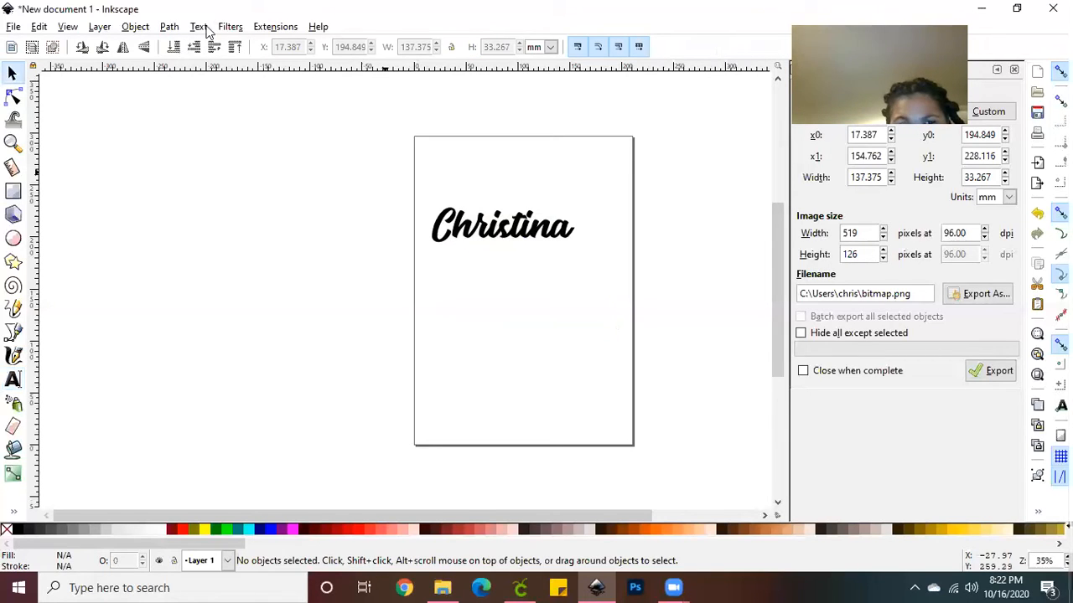
key("ctrl+a")
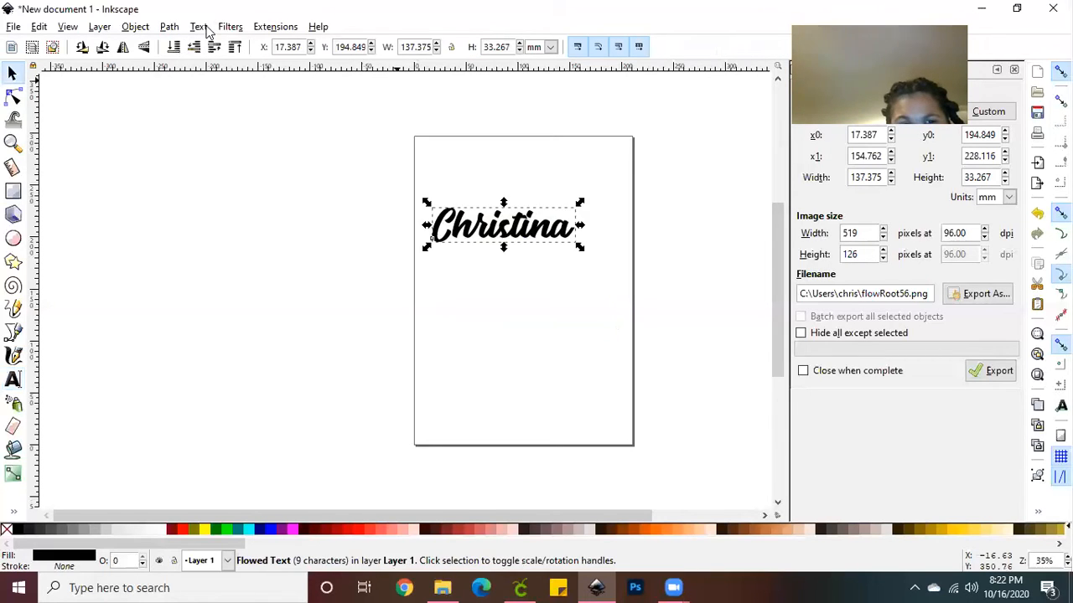
left_click(135, 27)
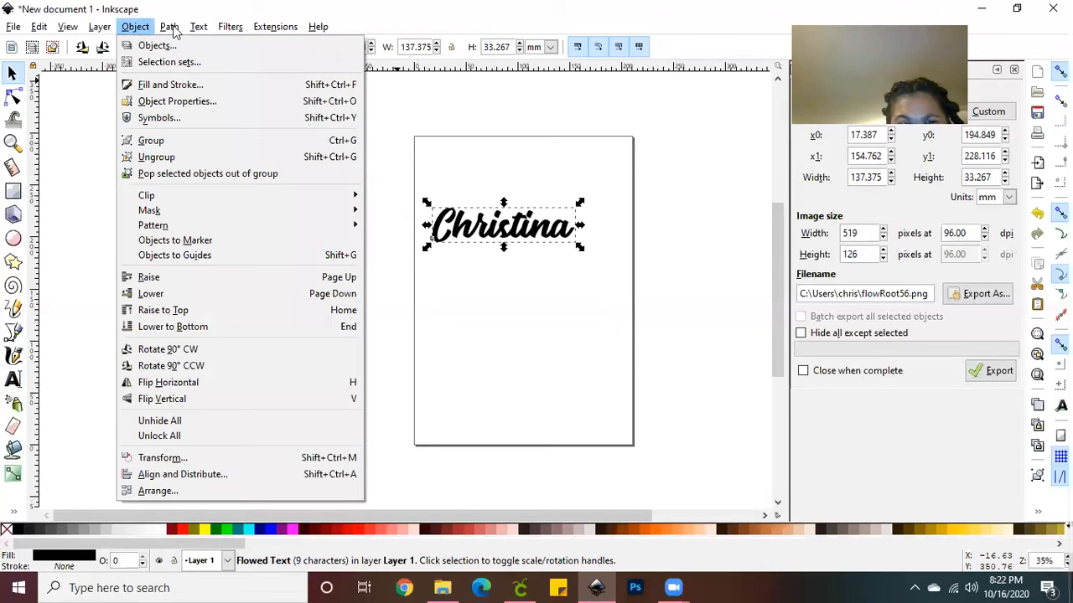
mouse_move(169, 26)
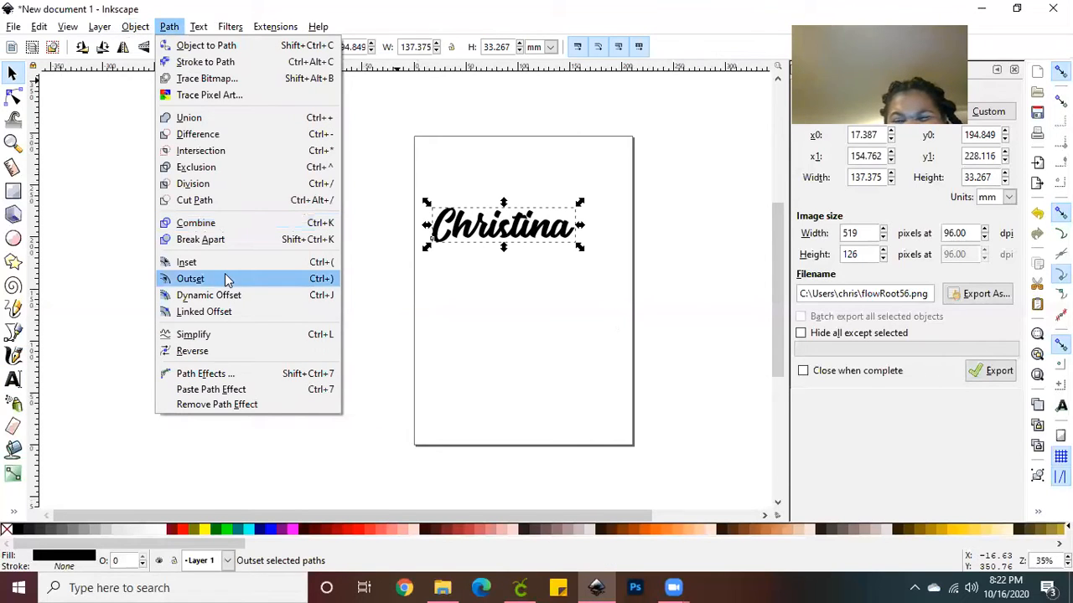
left_click(224, 277)
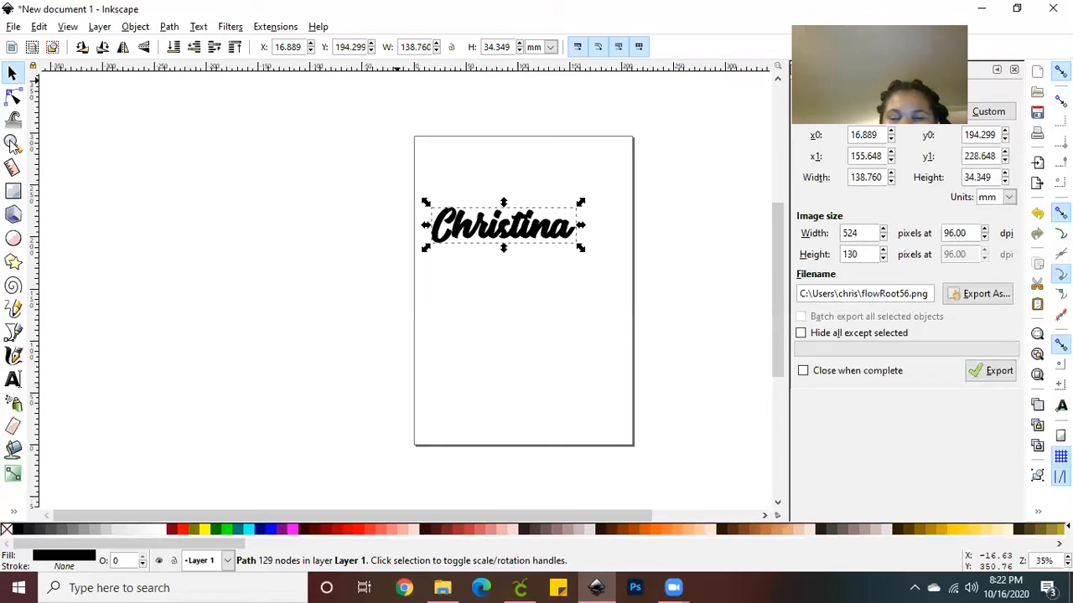
Try a heavier outset on the name path and undo it
left_click(170, 28)
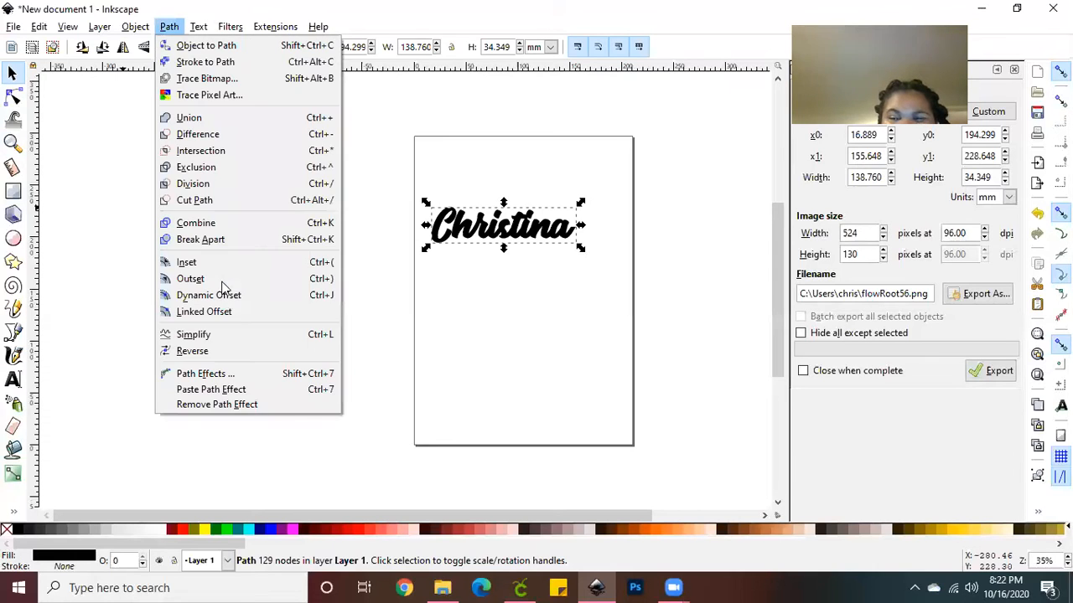
left_click(223, 284)
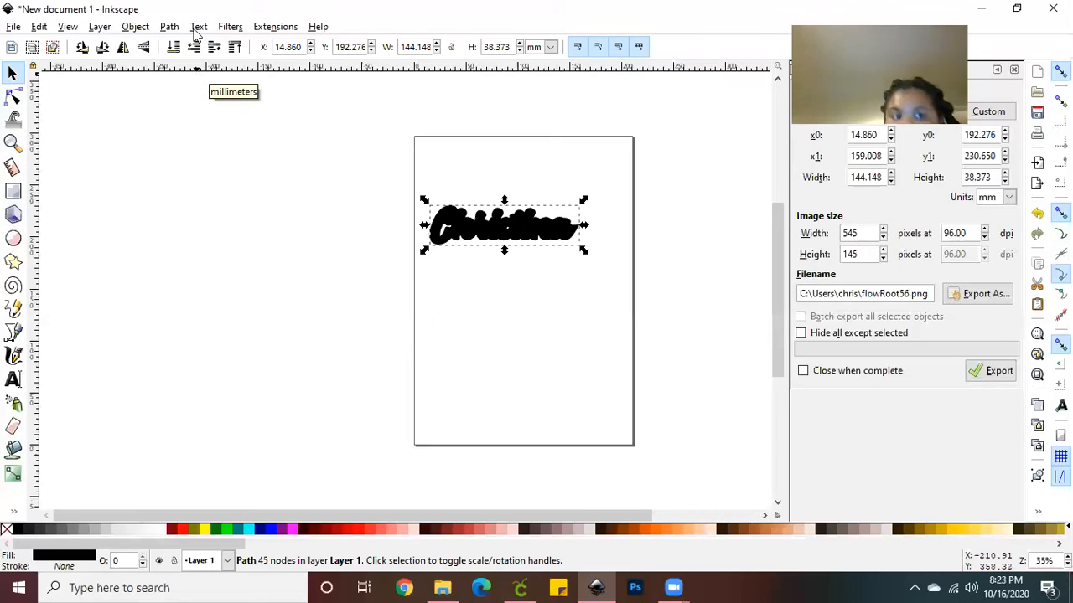
left_click(38, 26)
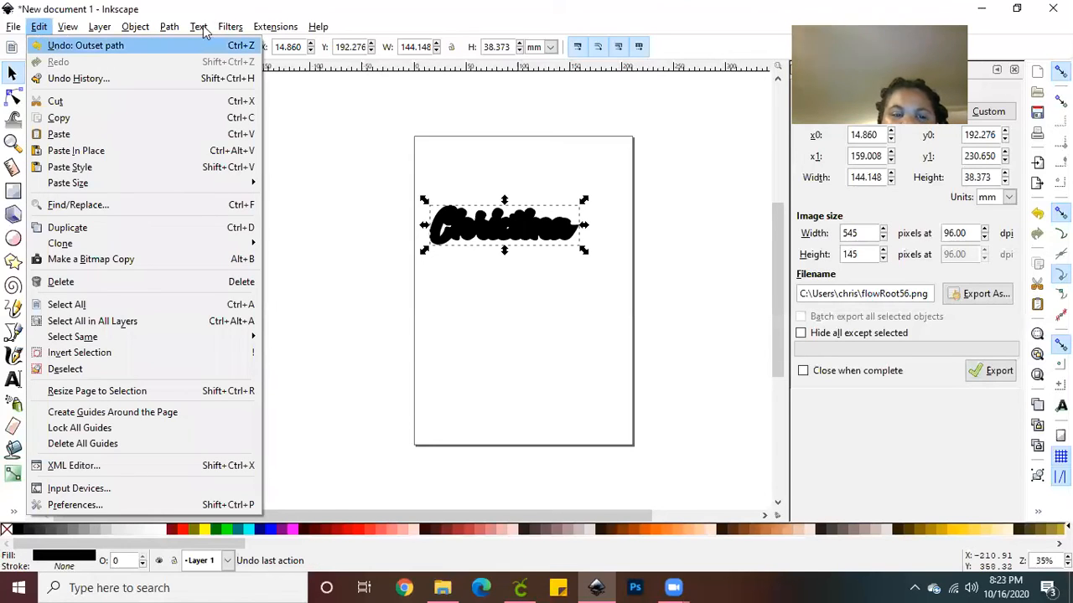
left_click(52, 47)
left_click(174, 27)
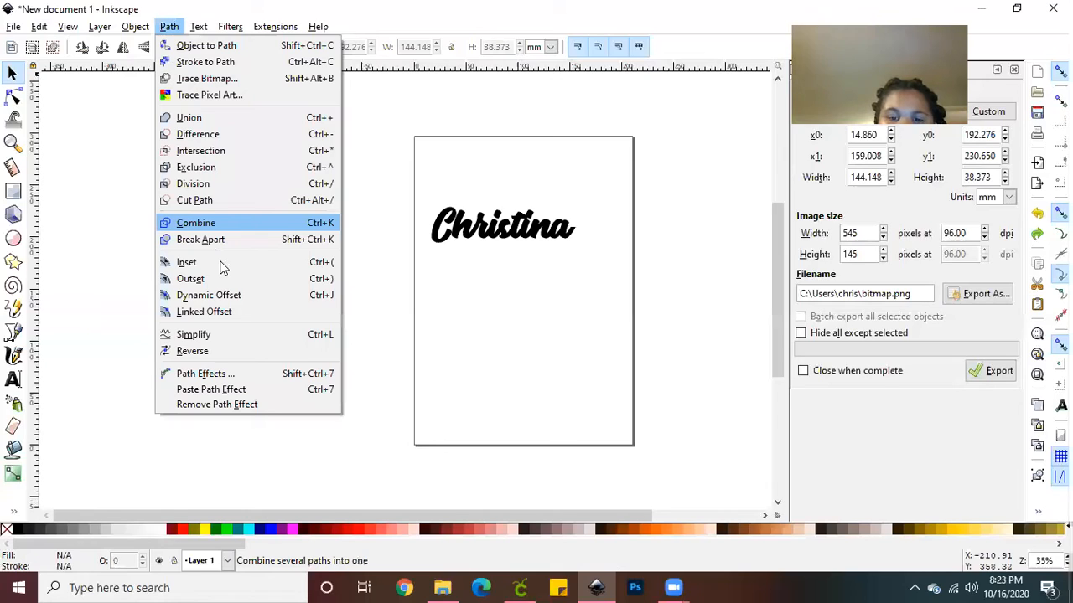
left_click(223, 267)
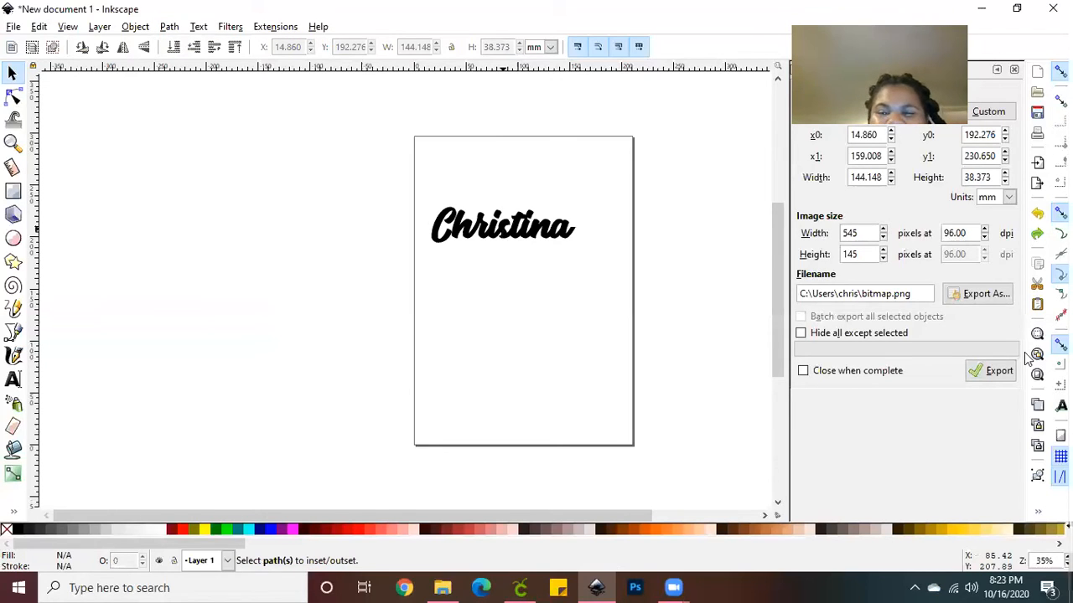
Select the thickened name path and export it as a PNG file named "name"
key("ctrl+a")
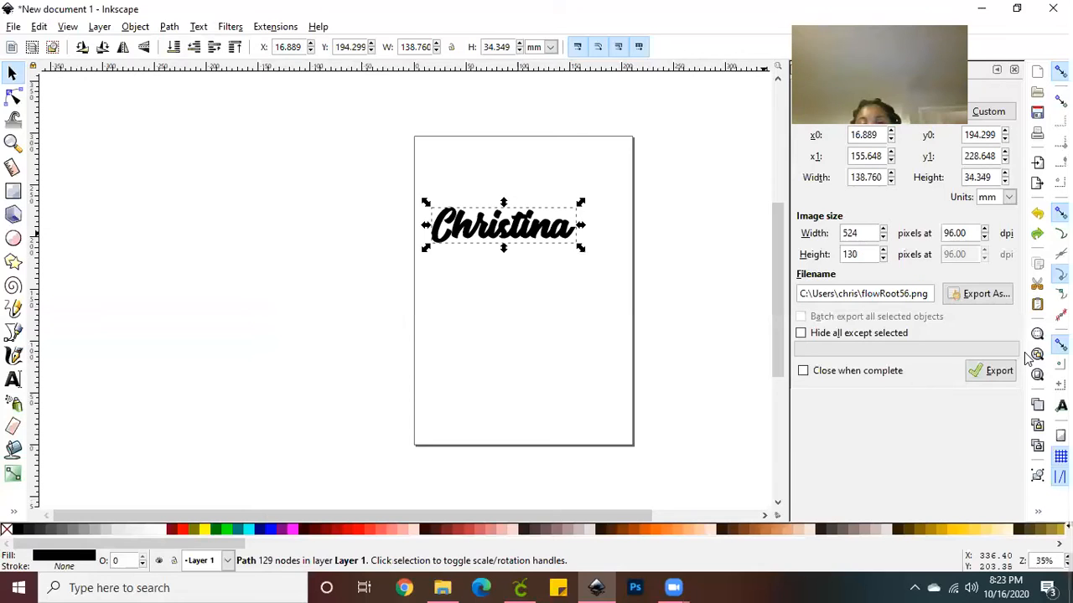
left_click(988, 300)
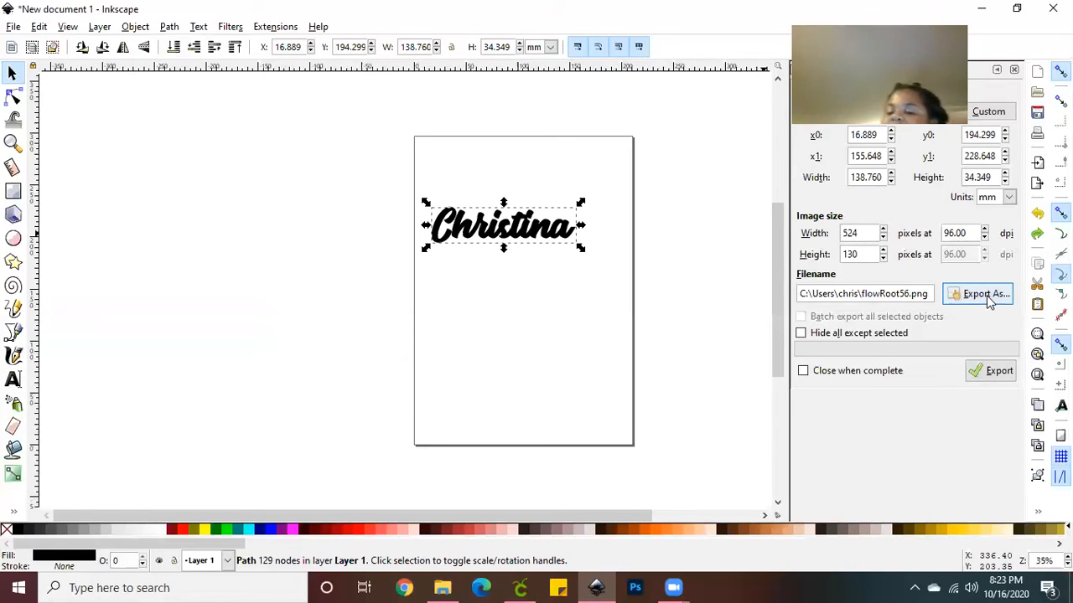
left_click(989, 300)
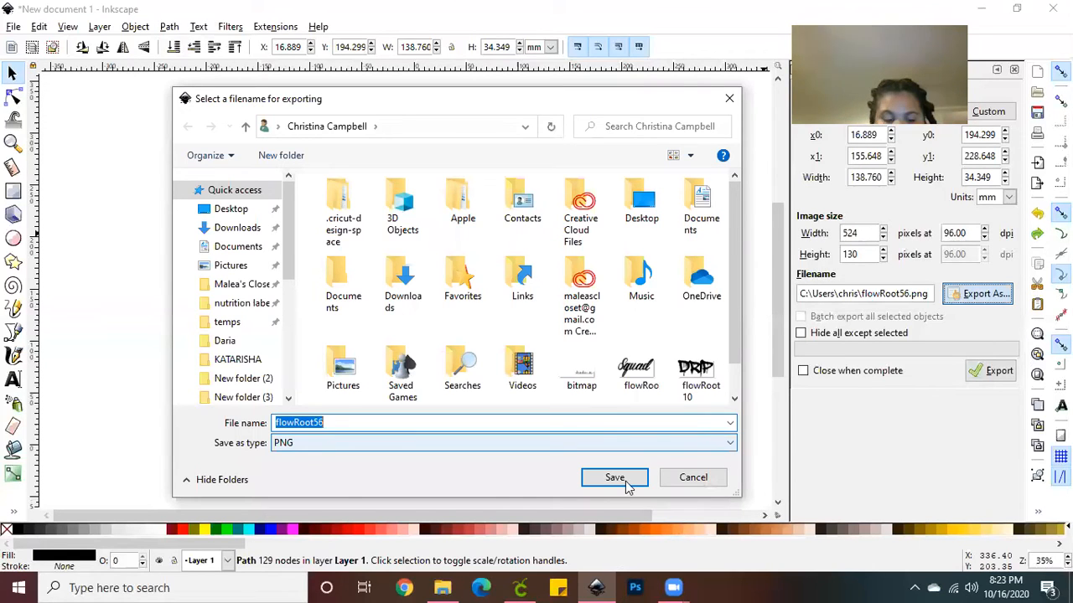
type("name")
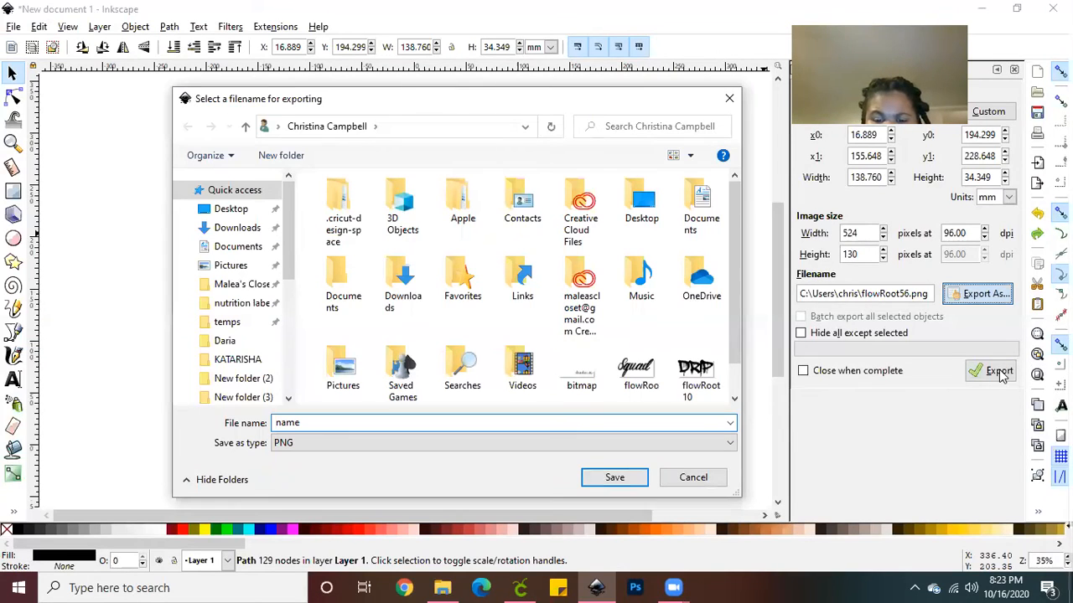
key("Return")
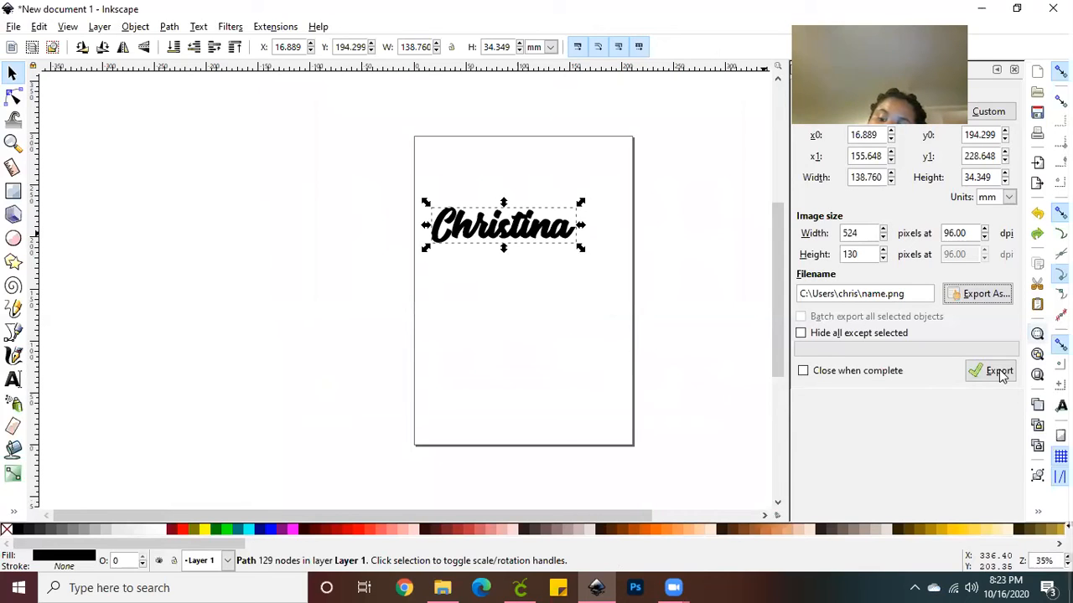
left_click(998, 371)
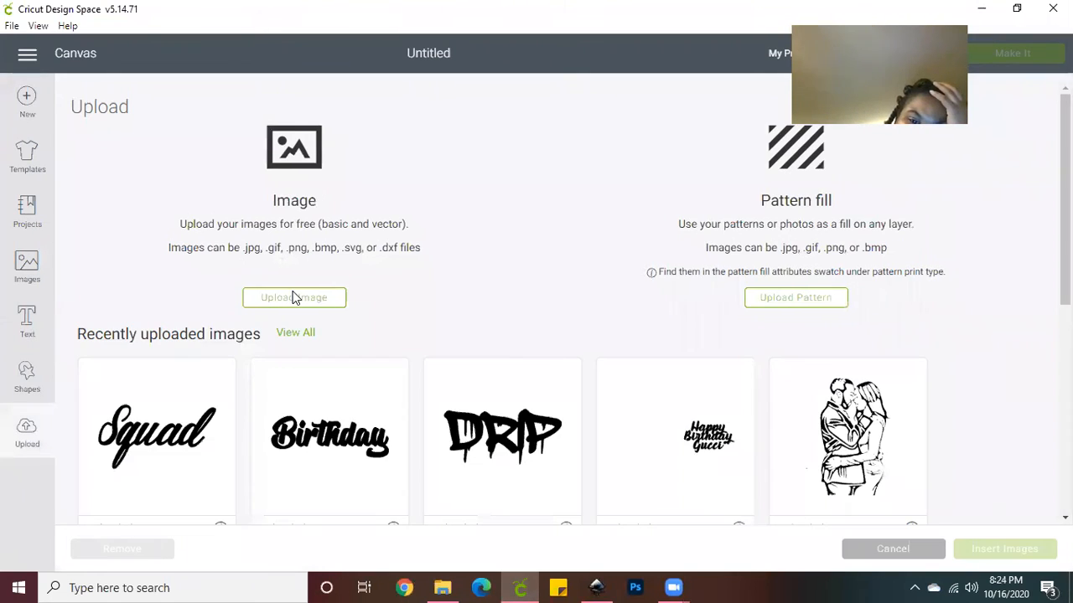
Switch to Cricut Design Space and load the exported PNG "name" as a new image upload
left_click(293, 298)
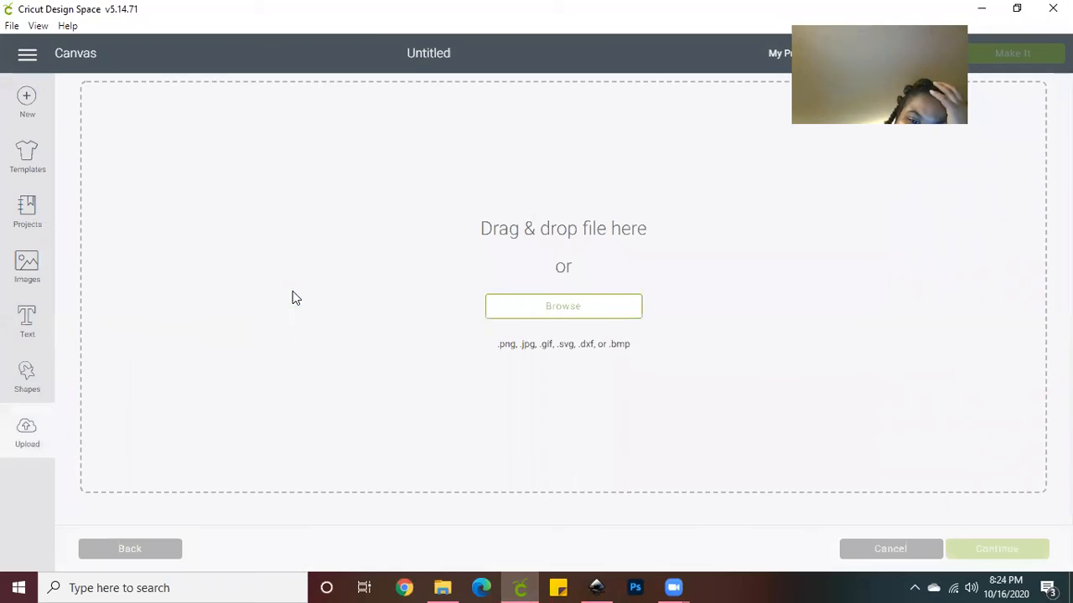
left_click(553, 307)
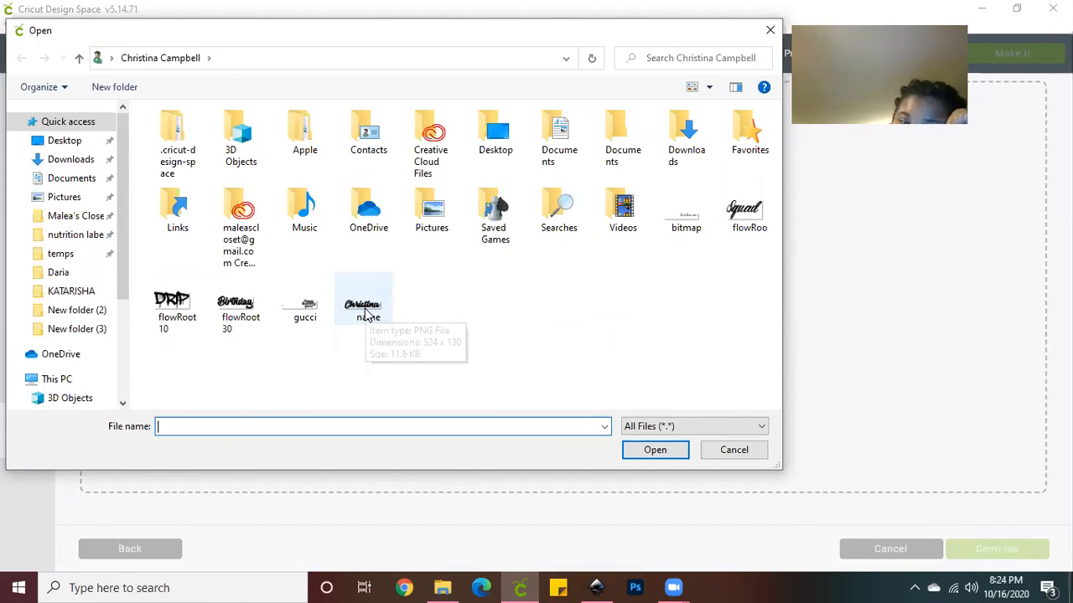
key("Escape")
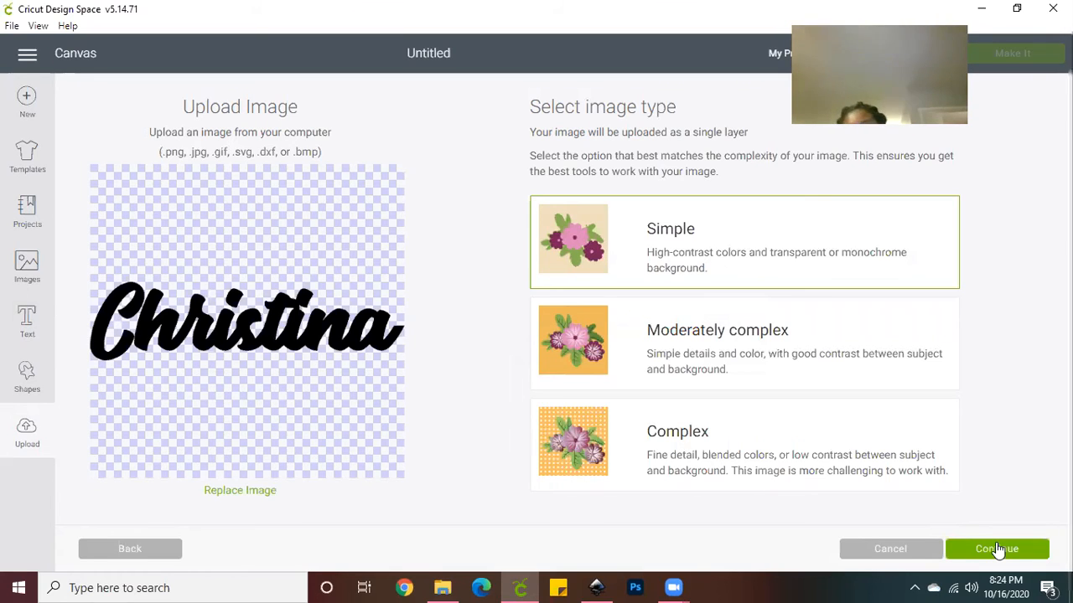
Upload the name image as a Simple type, save it as a Cut image and insert it on the canvas
left_click(997, 549)
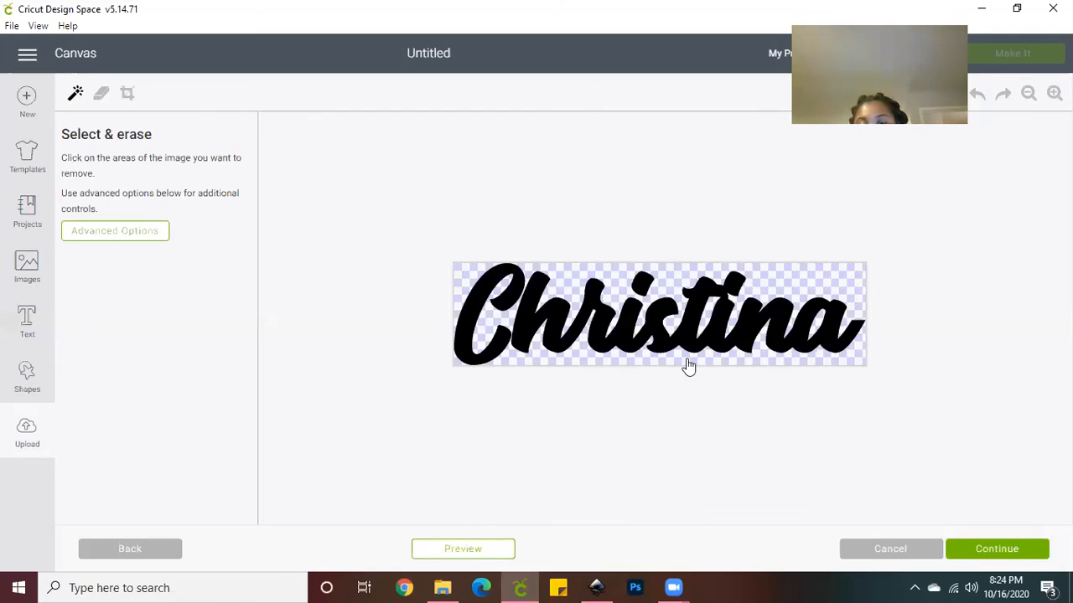
left_click(1001, 548)
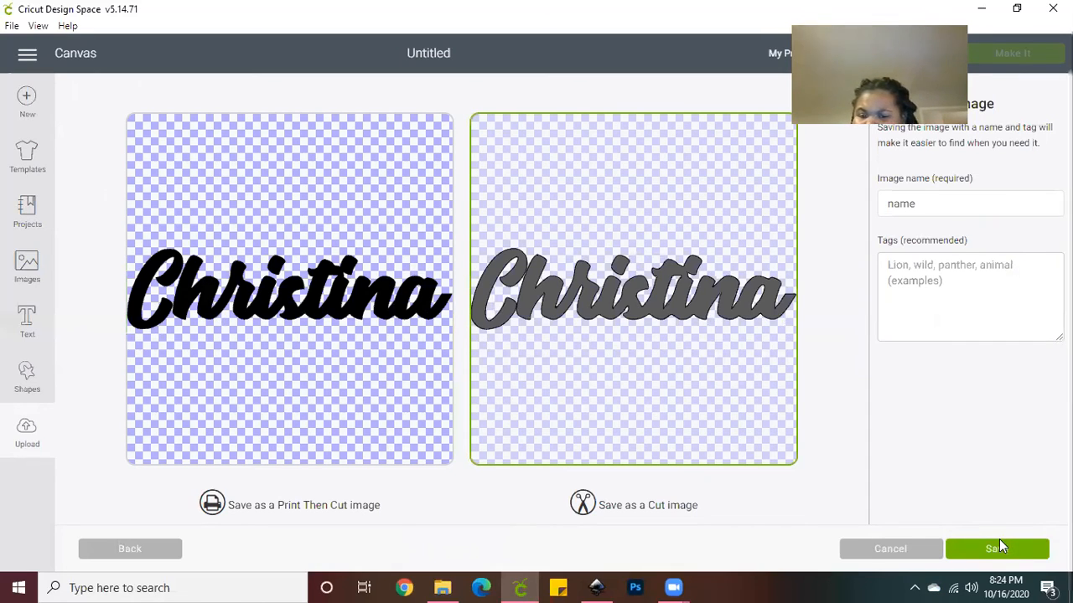
left_click(1001, 550)
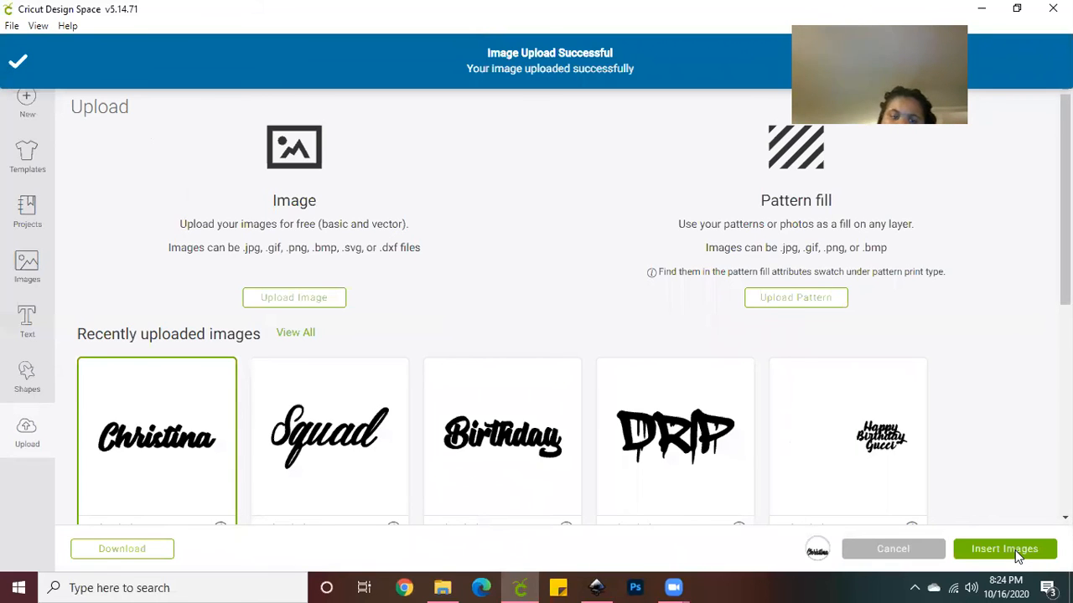
left_click(1004, 549)
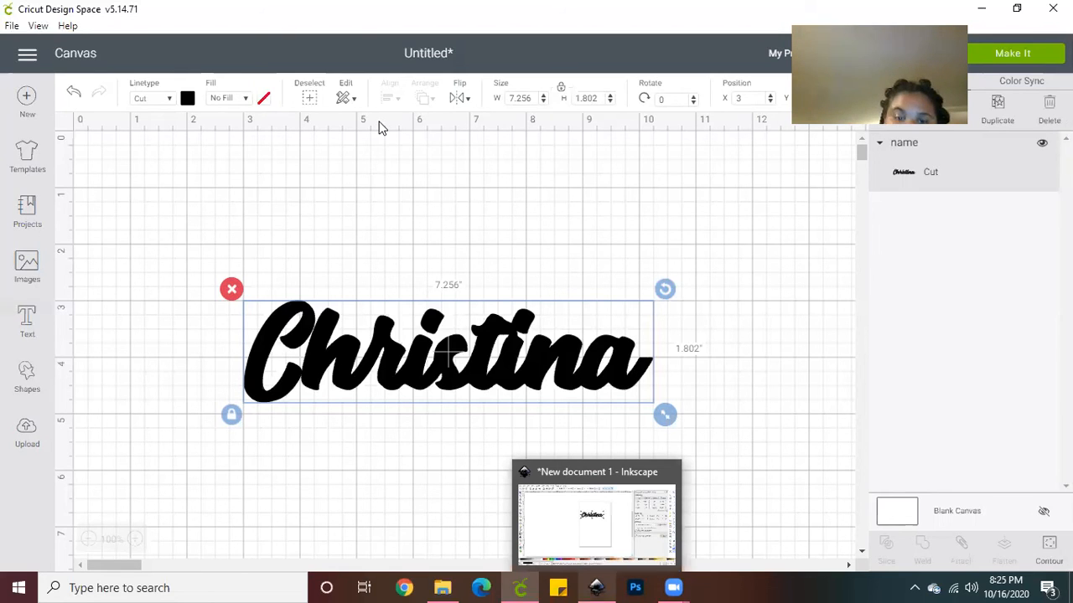
Switch back to Inkscape and delete the name path from the page
key("alt+Tab")
key("Delete")
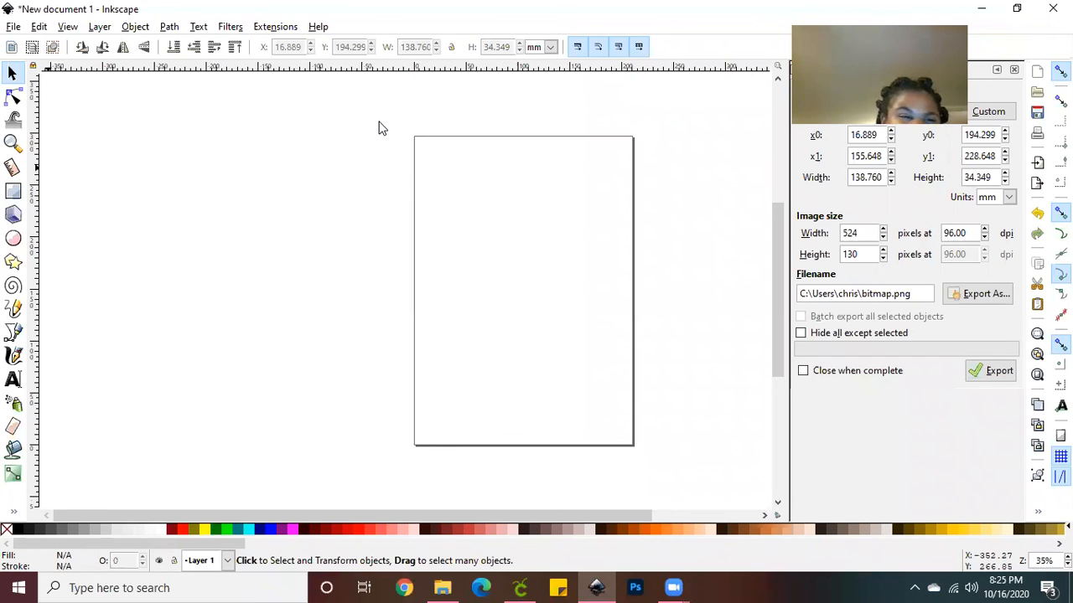
key("alt+f")
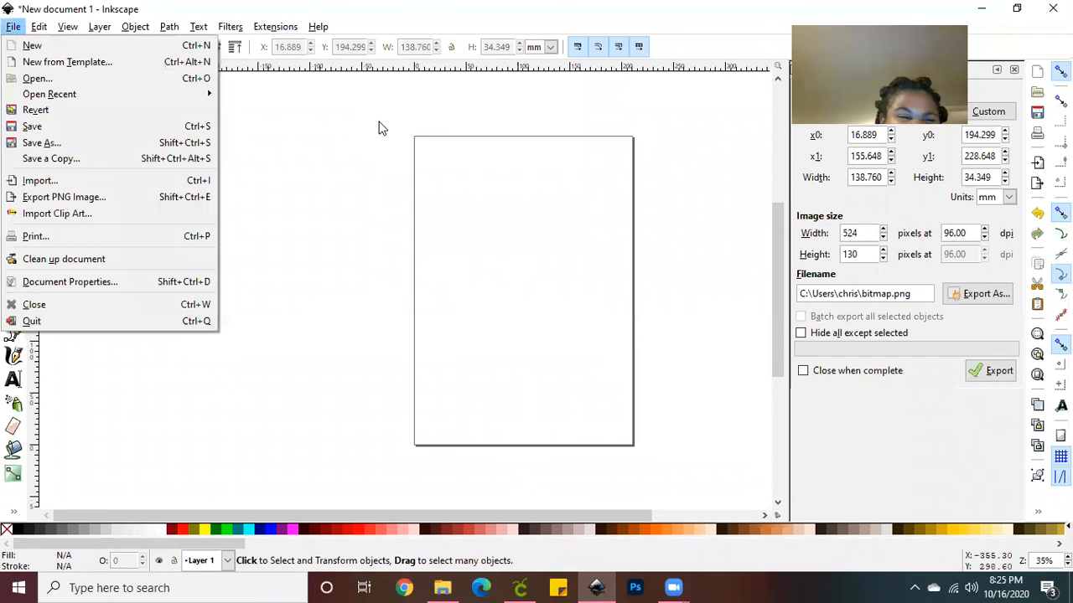
key("Escape")
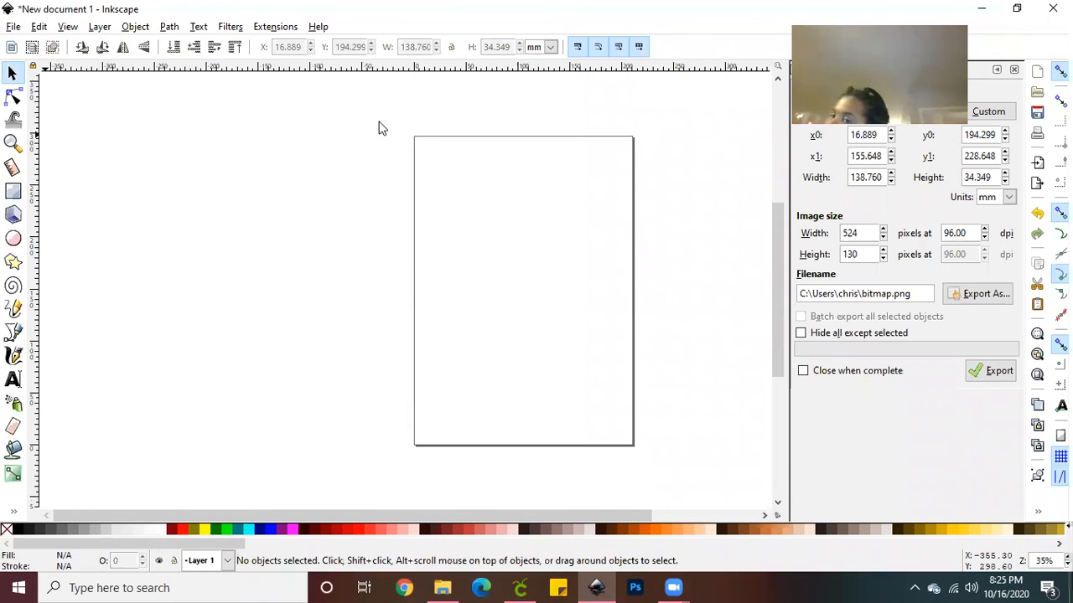